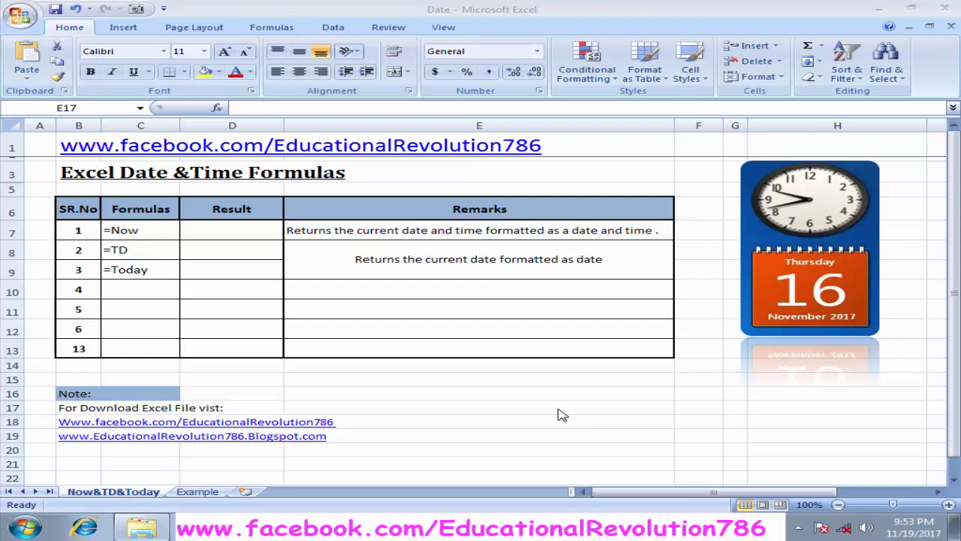
Step: Switch the ribbon to the Formulas function library for the date formulas workbook
left_click(259, 32)
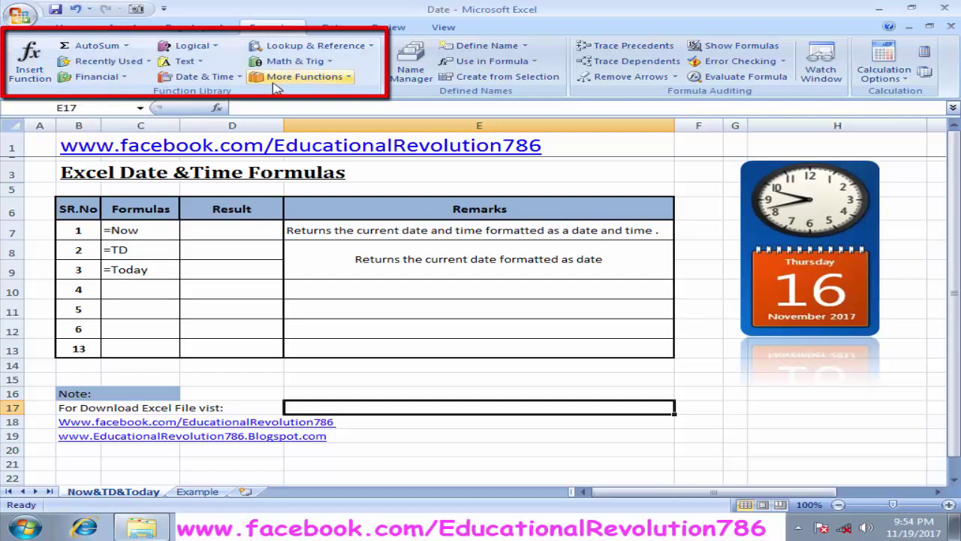
left_click(331, 66)
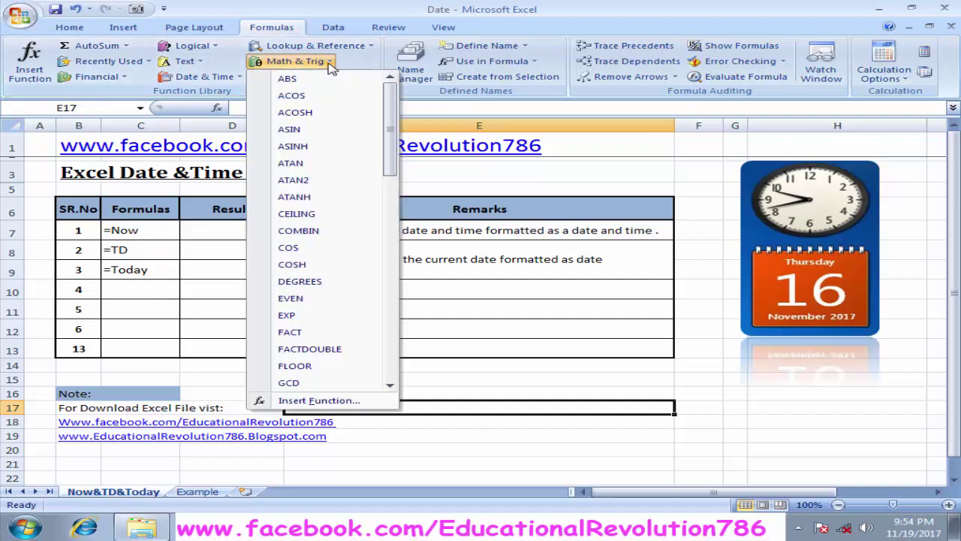
left_click(232, 78)
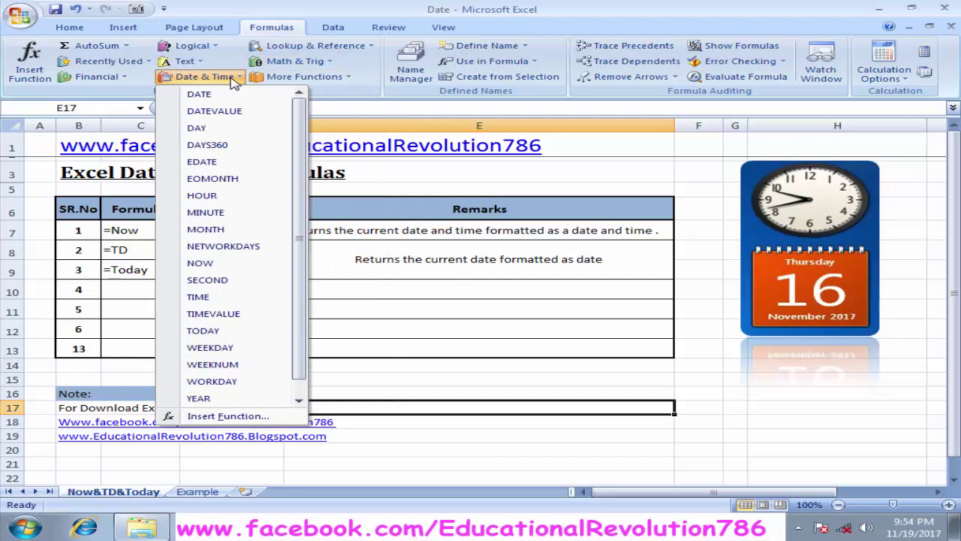
left_click(198, 63)
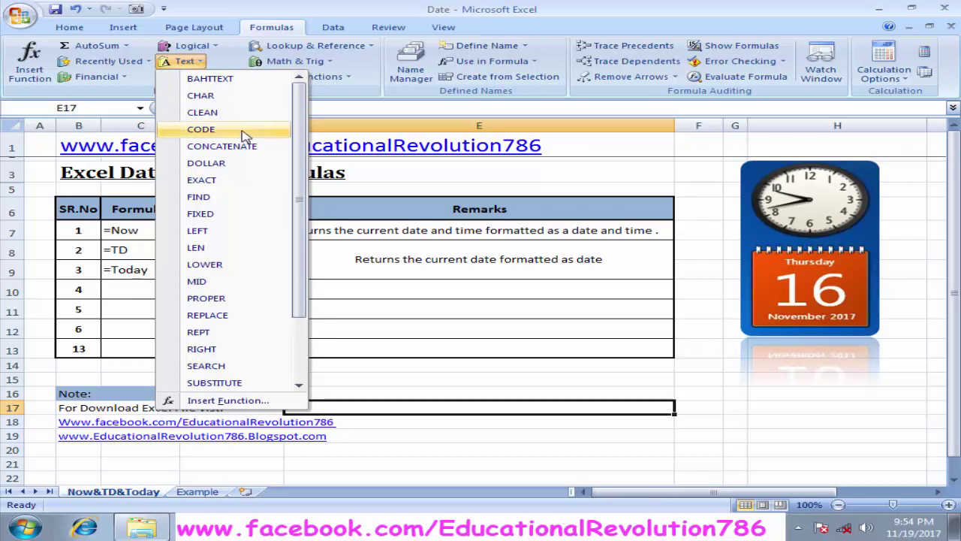
scroll(240, 137, "down", 2)
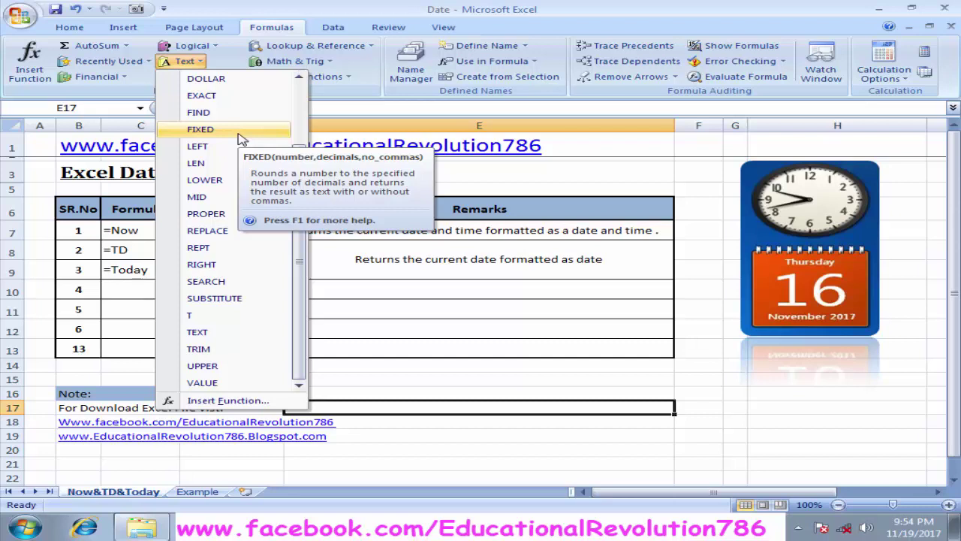
key("Escape")
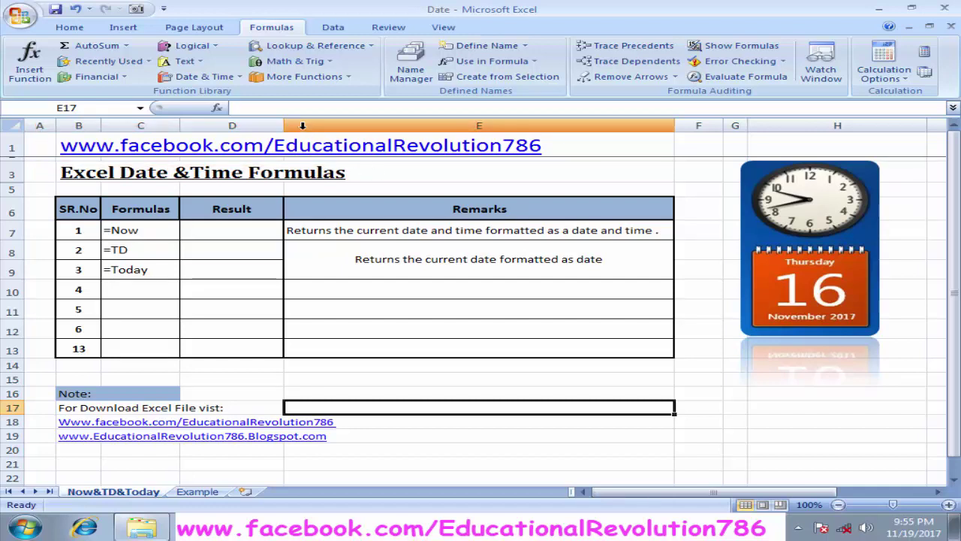
left_click(242, 77)
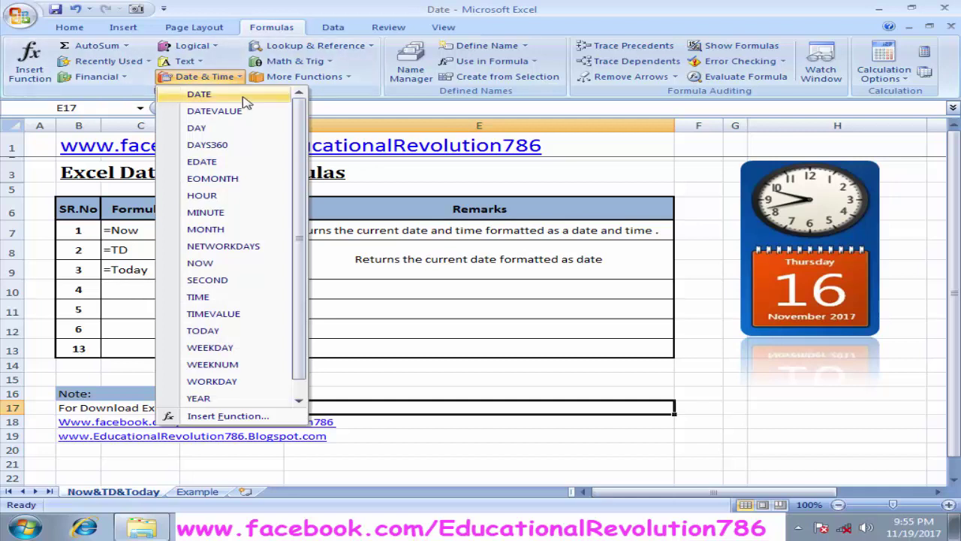
scroll(243, 249, "down", 1)
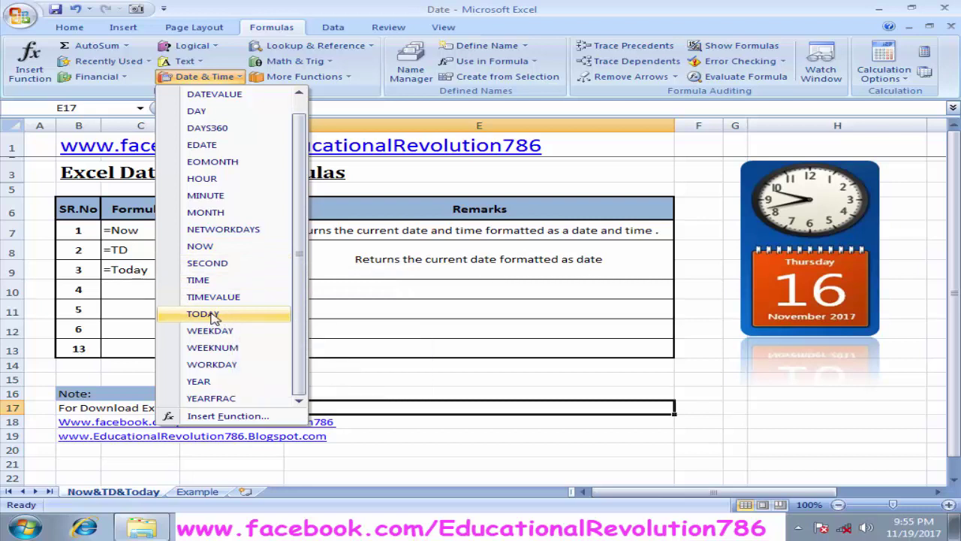
left_click(122, 270)
left_click(120, 266)
left_click(124, 250)
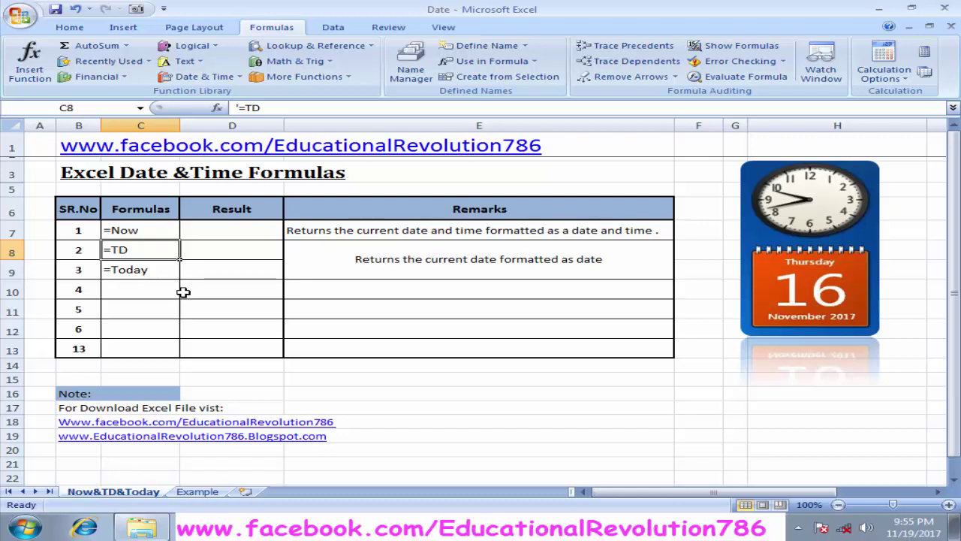
Step: Check the Example sheet's TODAY cells showing Nov 19, then close Excel
left_click(199, 493)
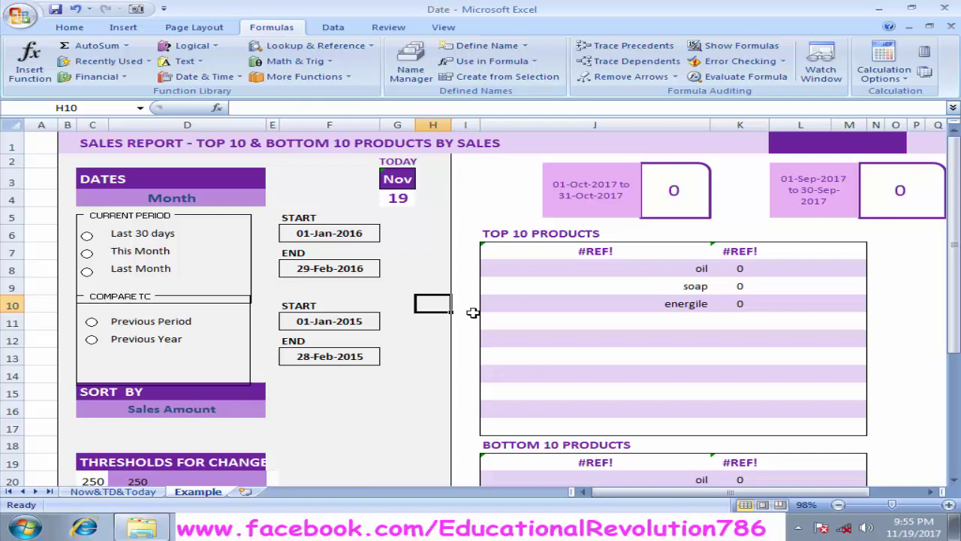
left_click(403, 161)
key("Down")
key("Down")
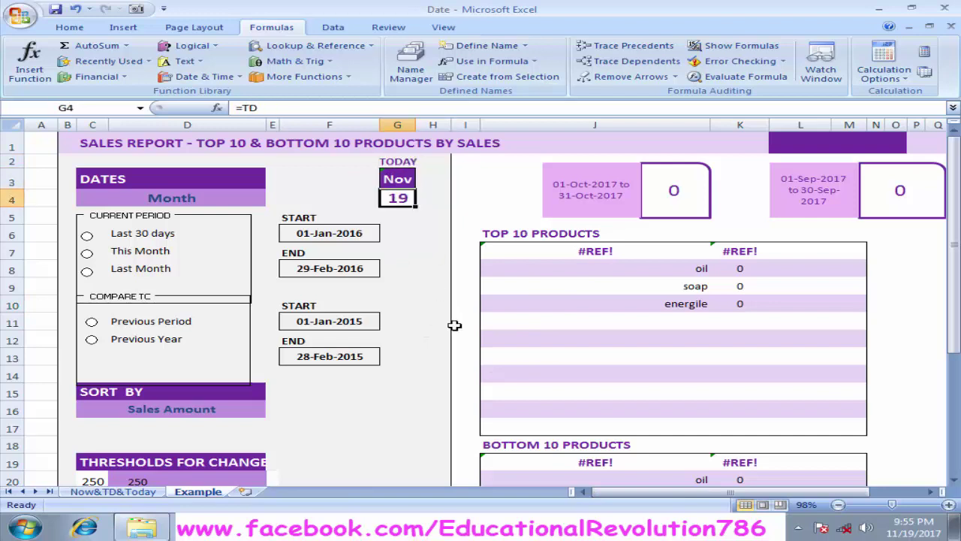
left_click(425, 251)
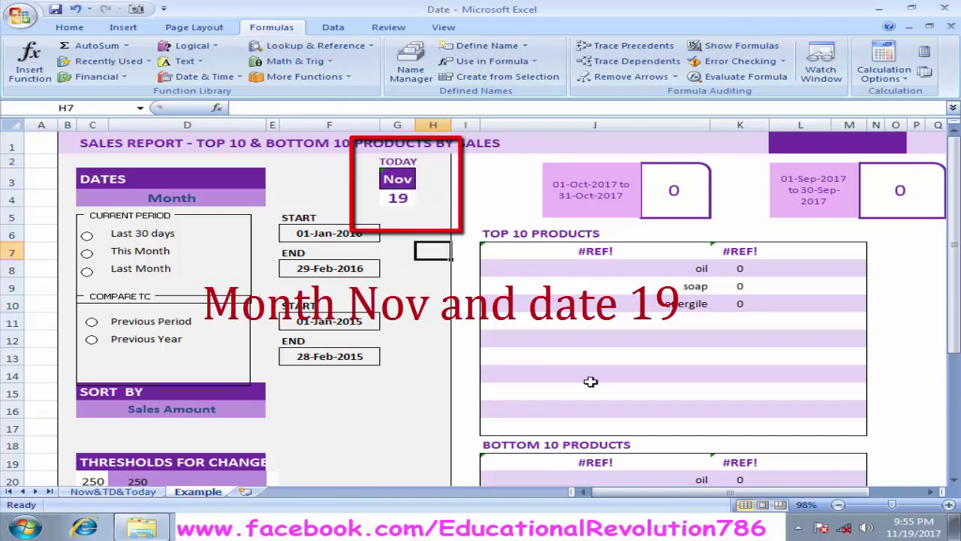
left_click(944, 9)
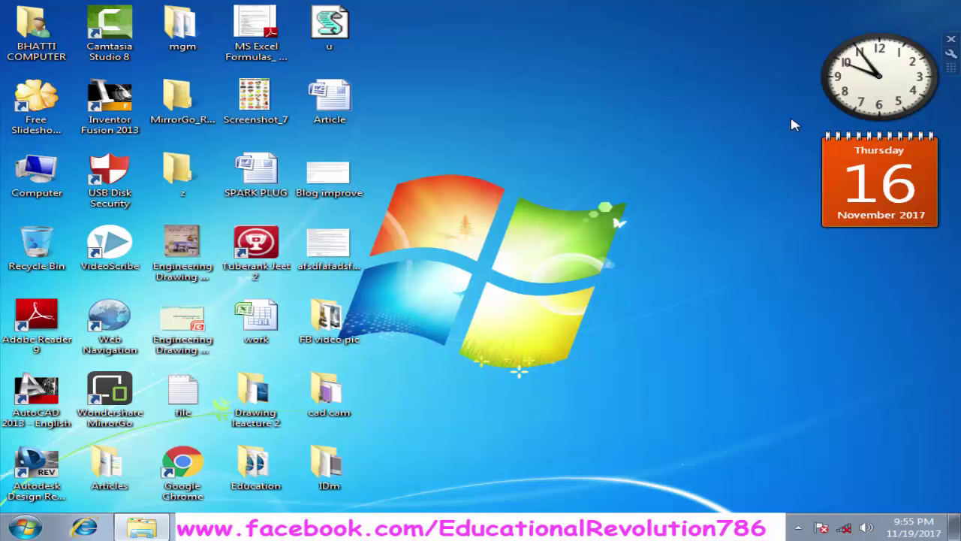
Step: Change the system date to November 16, 2017 and refresh the Excel Files folder
left_click(161, 527)
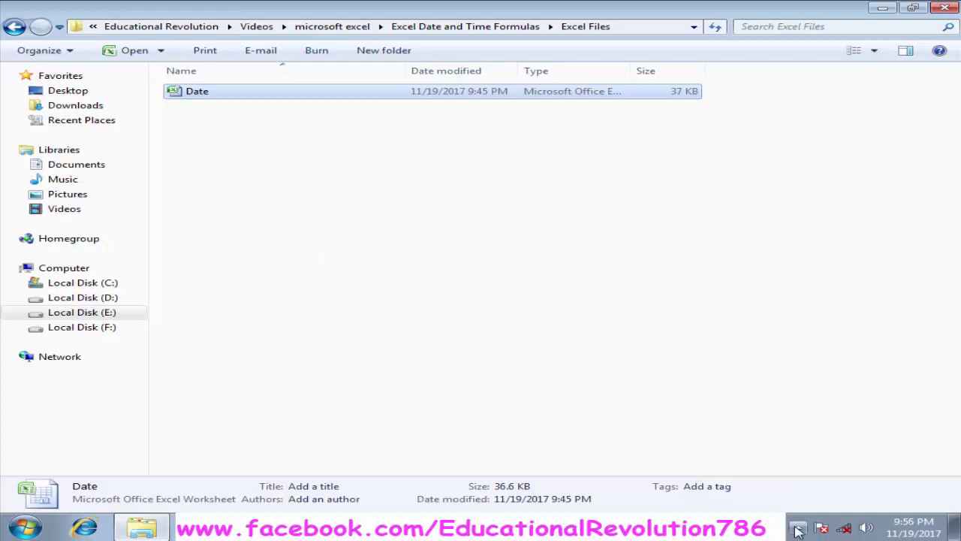
left_click(913, 527)
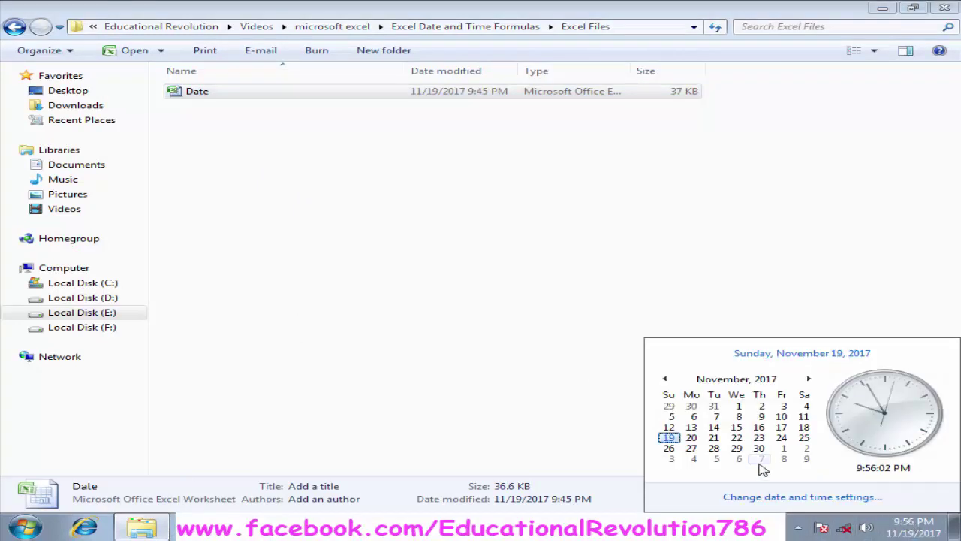
left_click(819, 498)
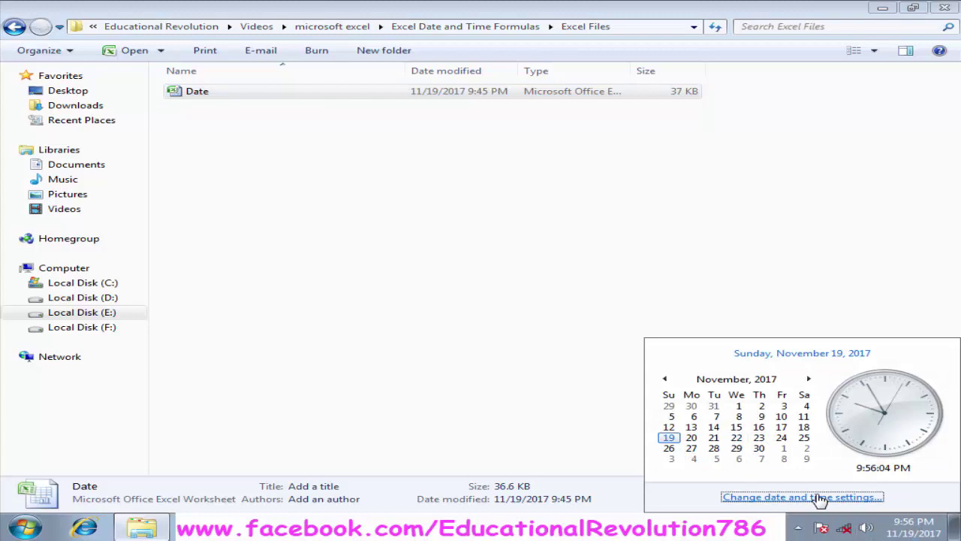
left_click(371, 165)
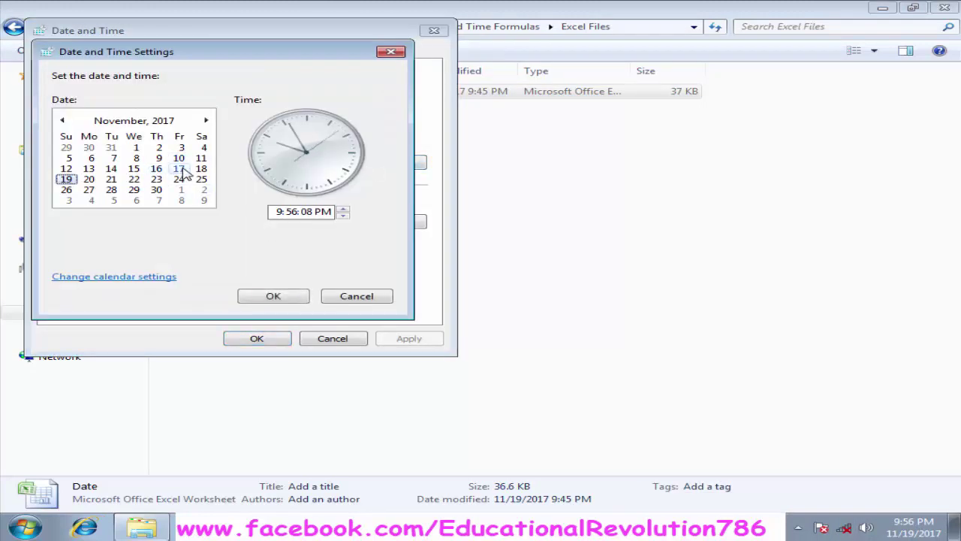
left_click(156, 168)
left_click(286, 298)
left_click(256, 339)
right_click(285, 162)
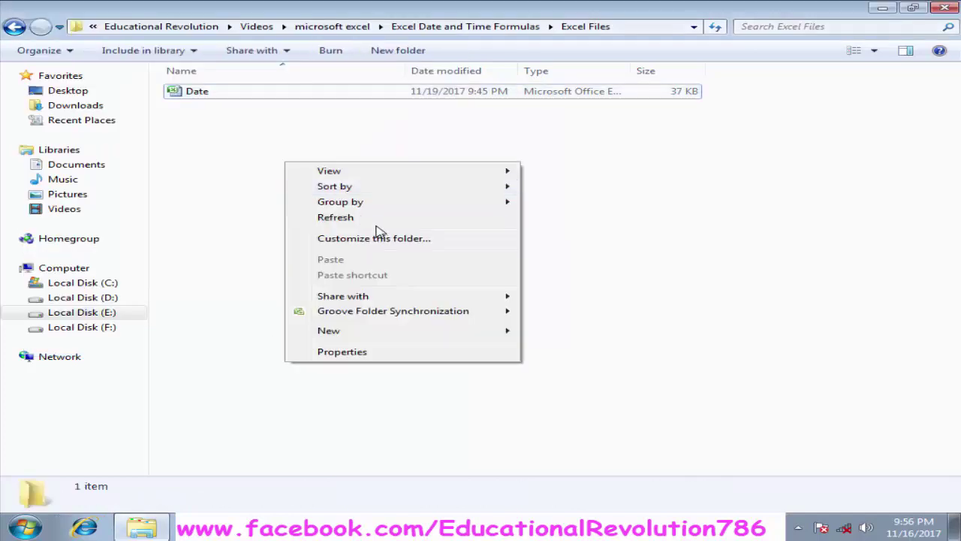
left_click(371, 217)
Step: Reopen the Date workbook and inspect the TODAY and =TD cells, now showing 16
double_click(233, 96)
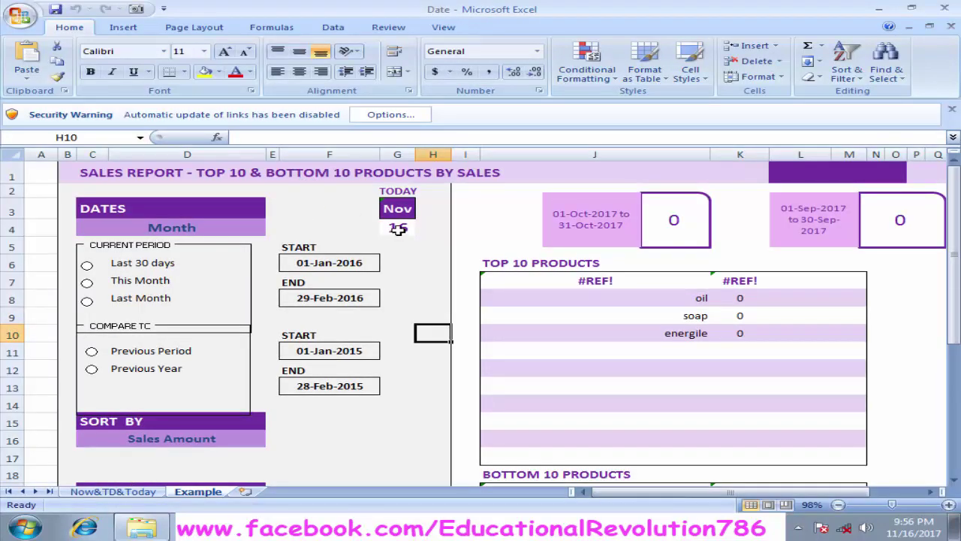
left_click(398, 229)
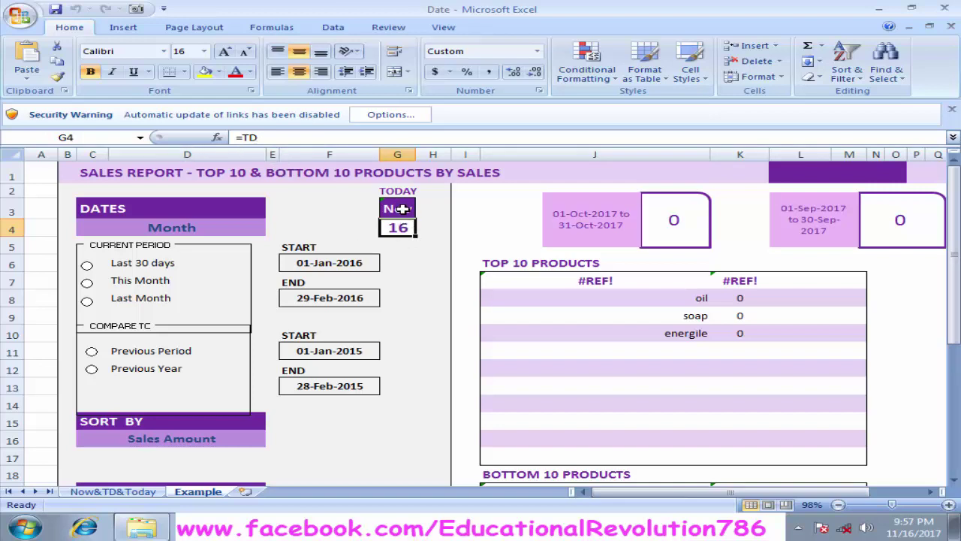
left_click(403, 208)
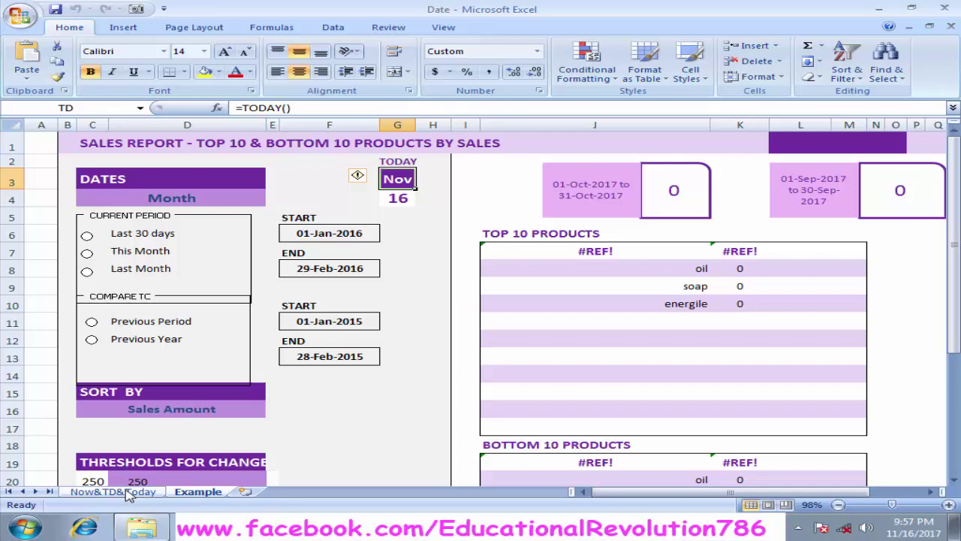
Step: Give Result cells D7:D13 on the Now&TD&Today sheet the General number format
left_click(129, 493)
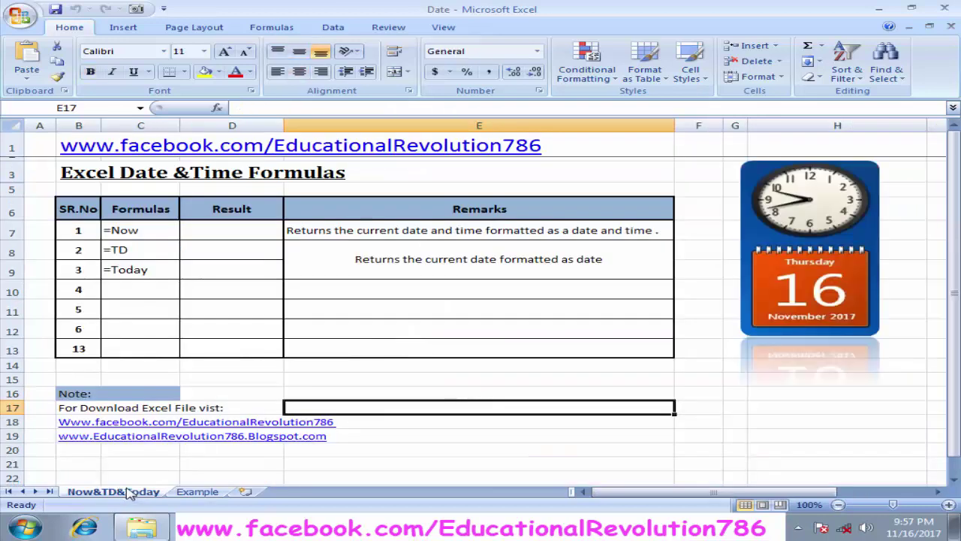
left_click(245, 225)
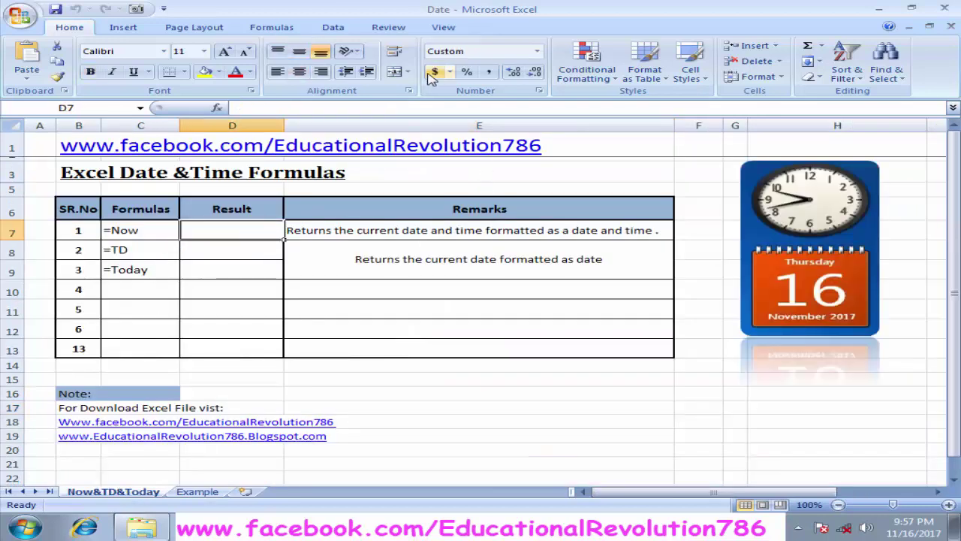
left_click_drag(241, 230, 256, 351)
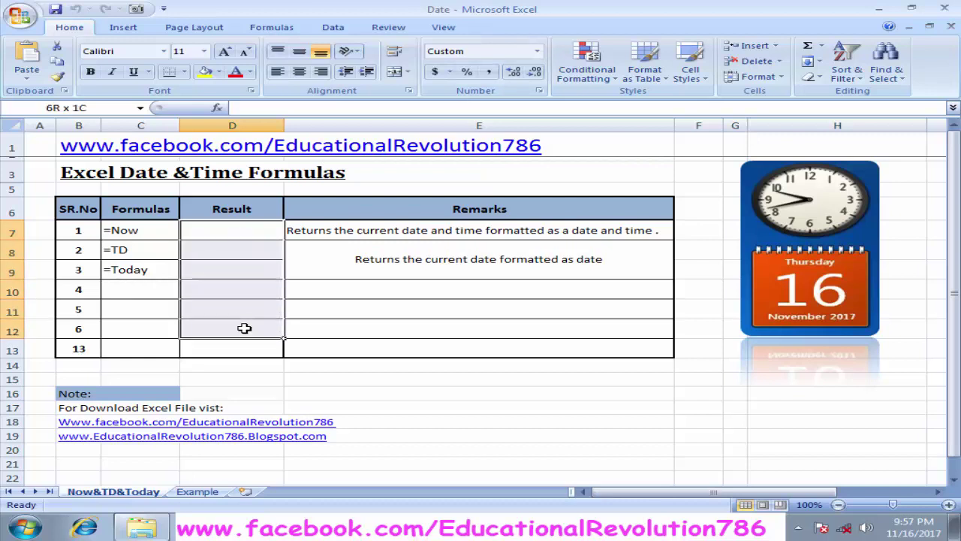
left_click(537, 51)
left_click(499, 73)
left_click(334, 302)
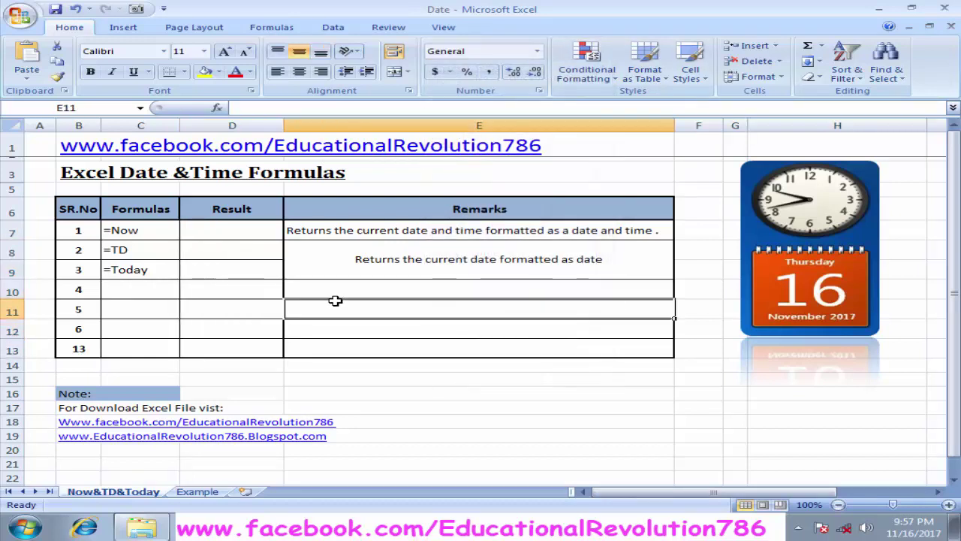
left_click(223, 226)
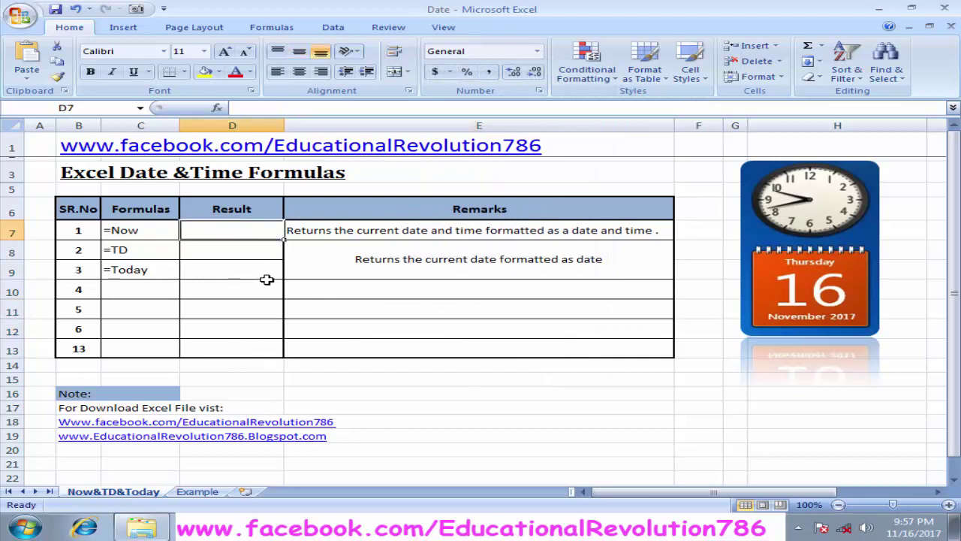
Step: Enter =NOW() in D7 so it shows 11/16/2017 21:58
type("=now")
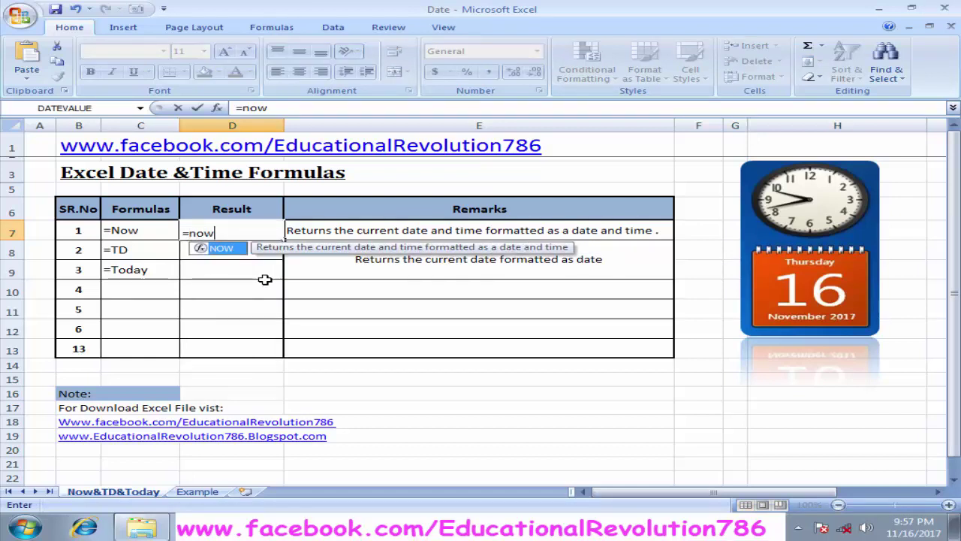
type("()")
key("Return")
key("Up")
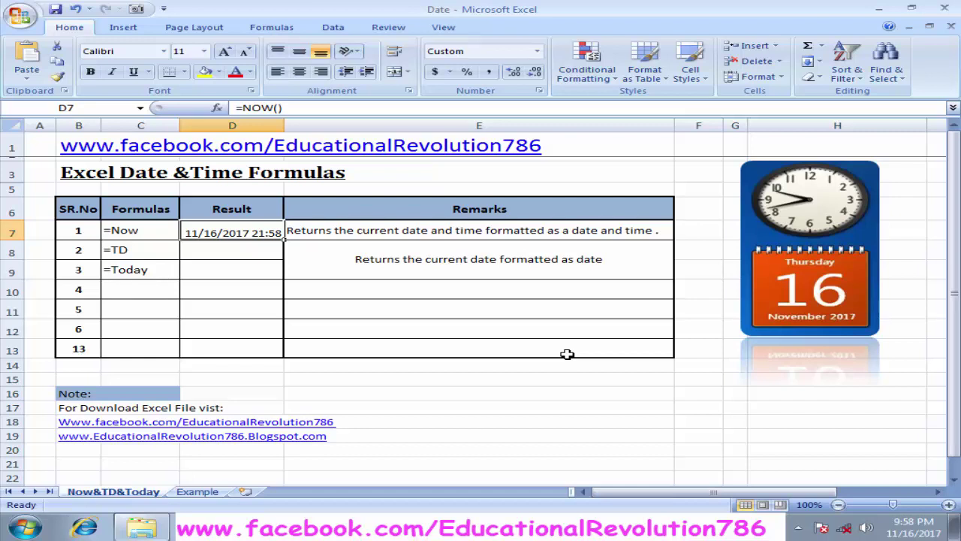
key("Down")
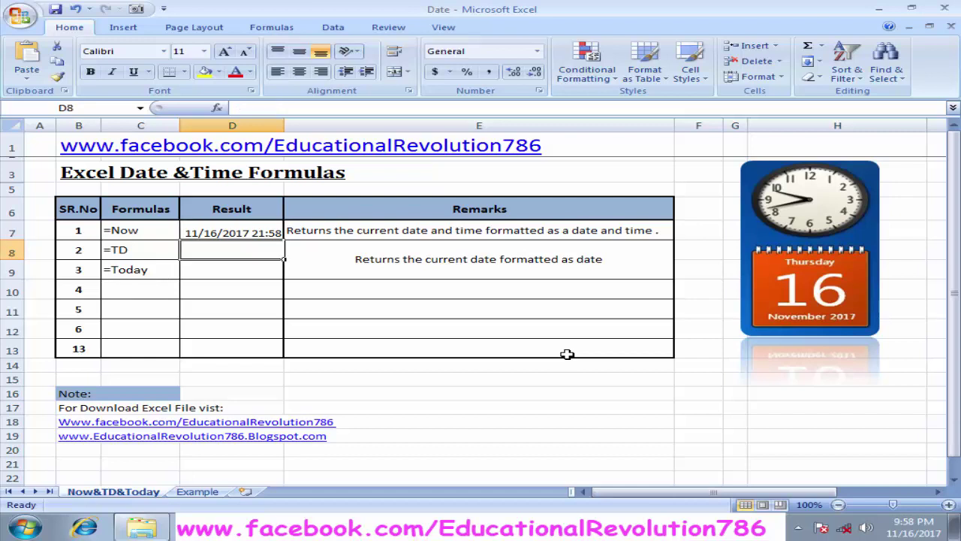
Step: Enter =TD in D8, which returns the date serial 43055
type("=td")
key("Return")
key("Up")
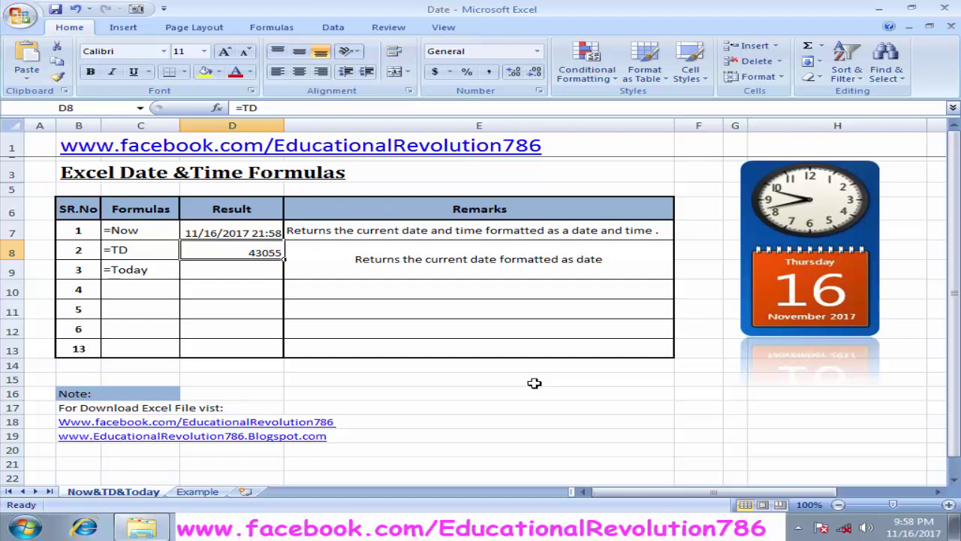
key("Down")
Step: Enter the date 1/1/1900 in cell C11, then return to D8
key("Down")
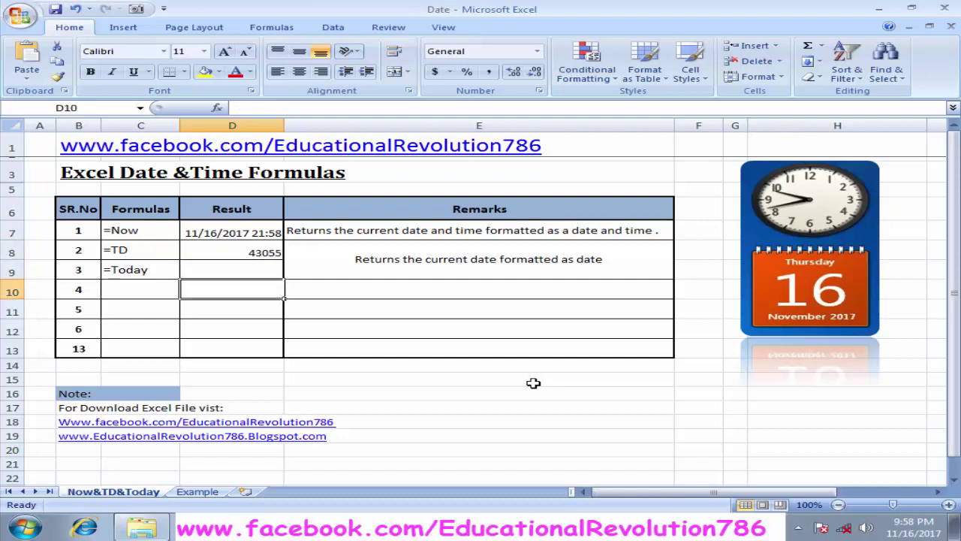
key("Left")
key("Down")
type("1/1/1900")
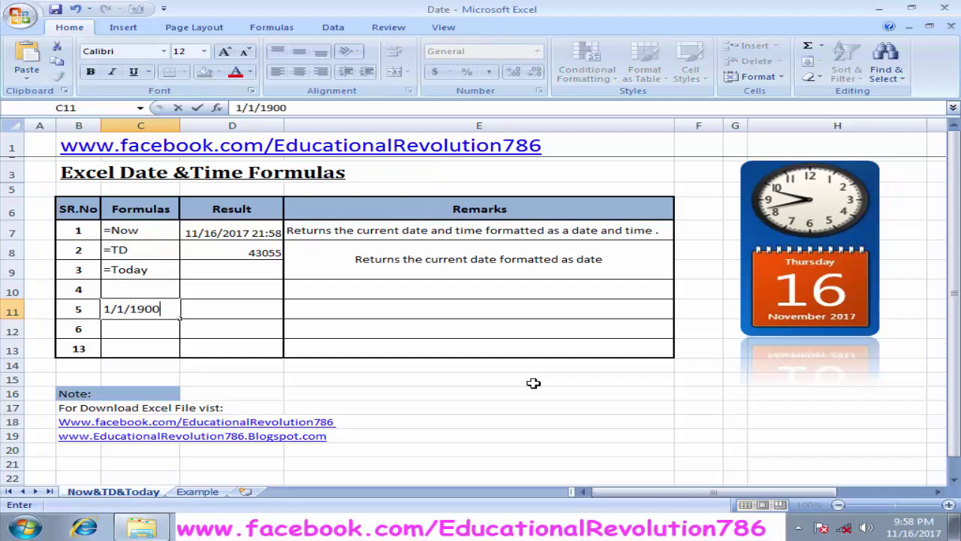
key("Return")
key("Up")
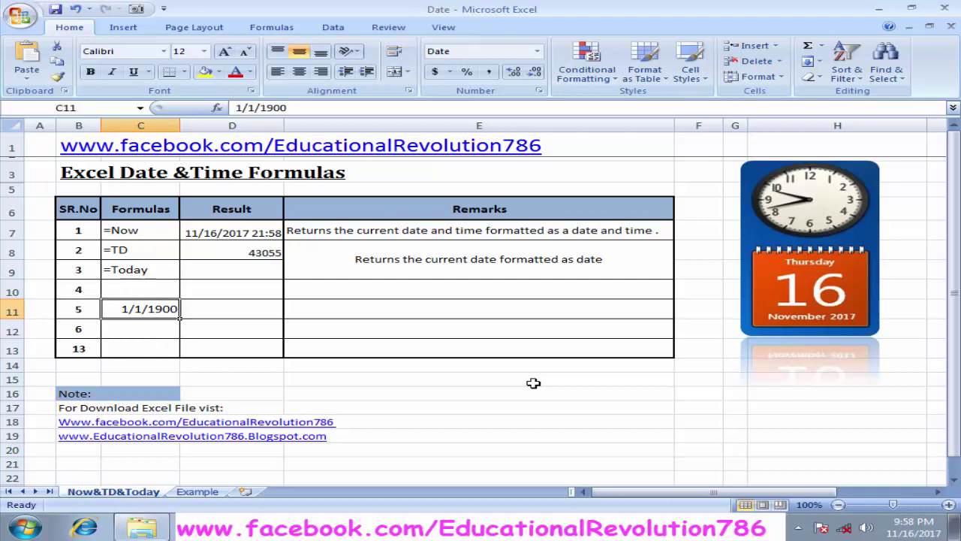
key("Up")
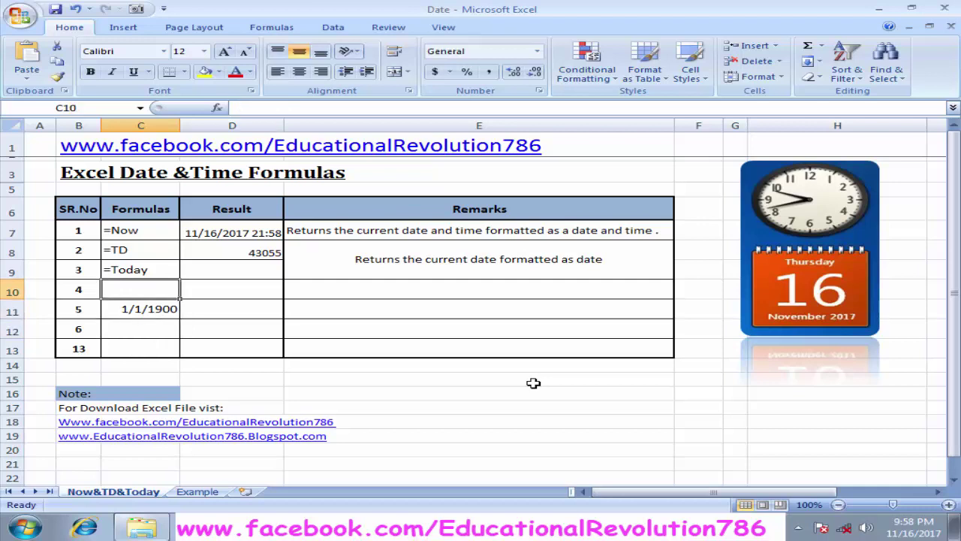
key("Up")
key("Up")
key("Right")
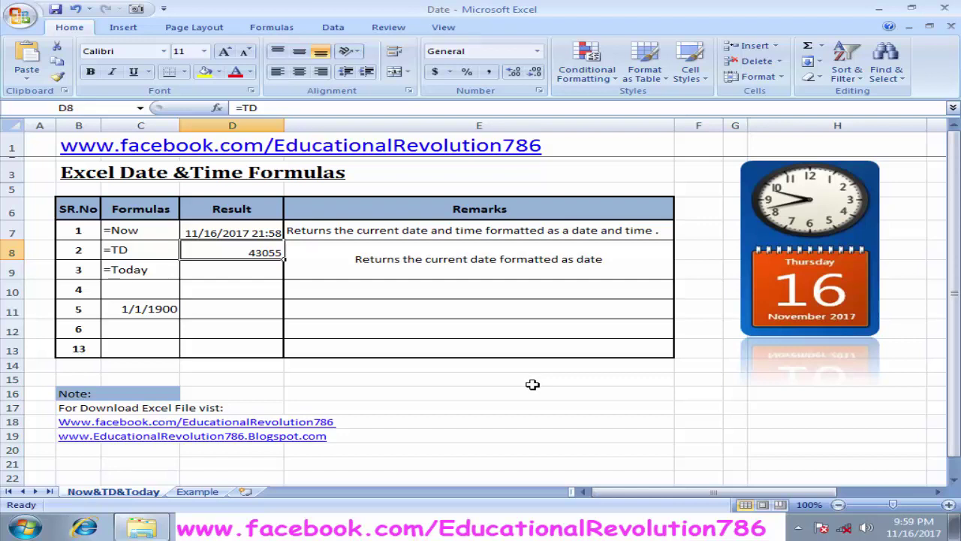
Step: Apply the custom dd number format to D8 so it displays the day 16
left_click(537, 51)
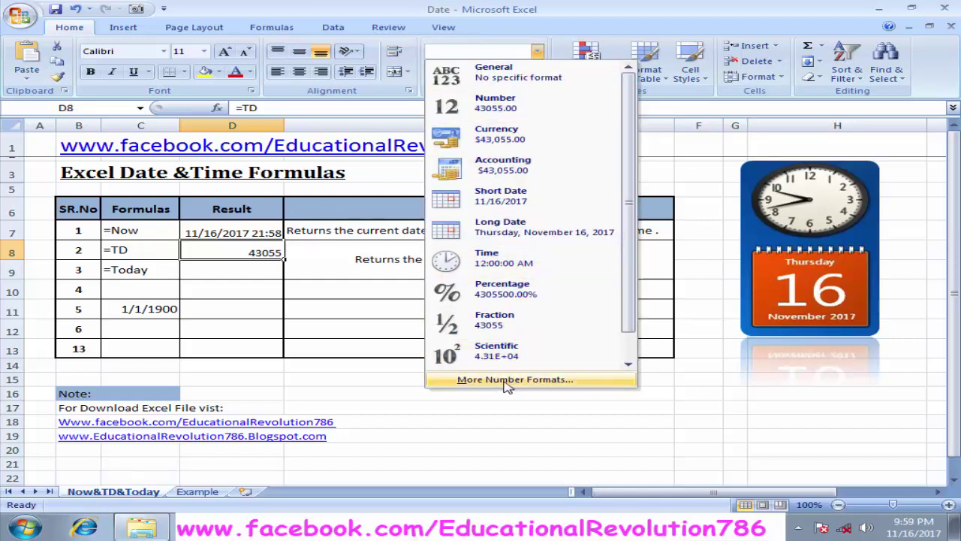
left_click(508, 381)
left_click(466, 206)
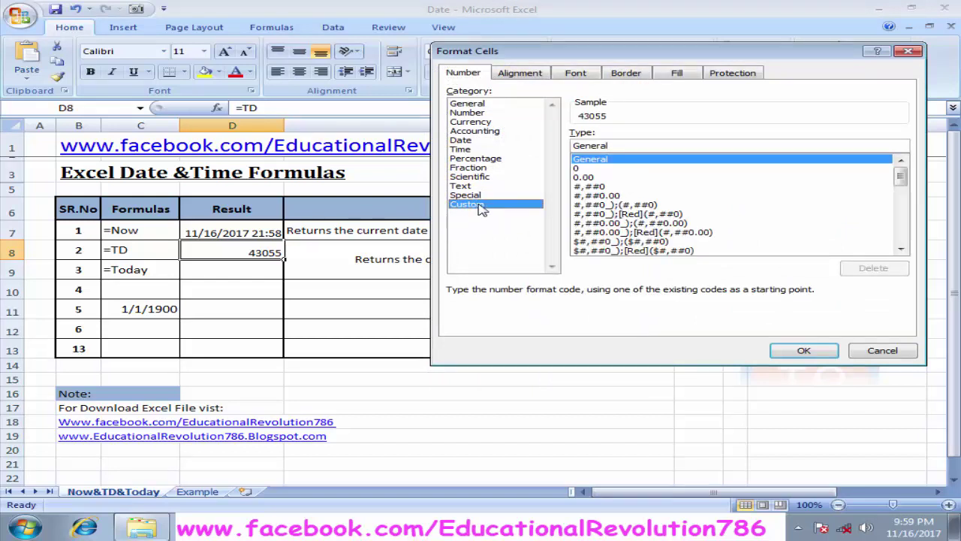
left_click_drag(903, 180, 903, 236)
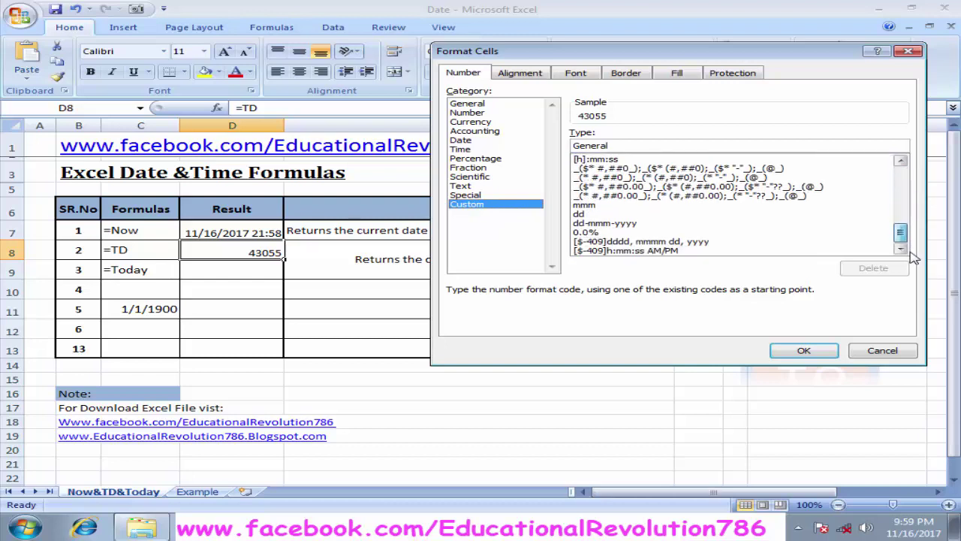
left_click(586, 213)
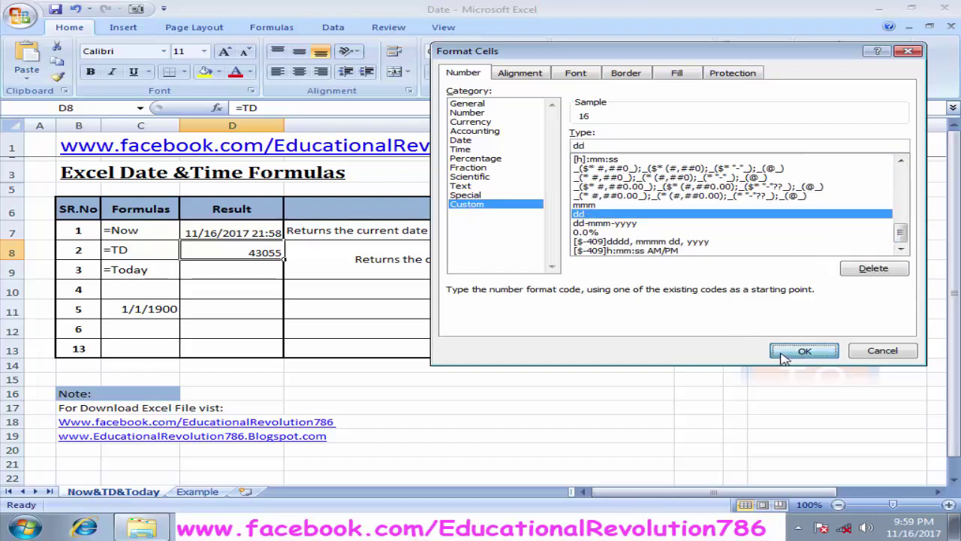
left_click(783, 354)
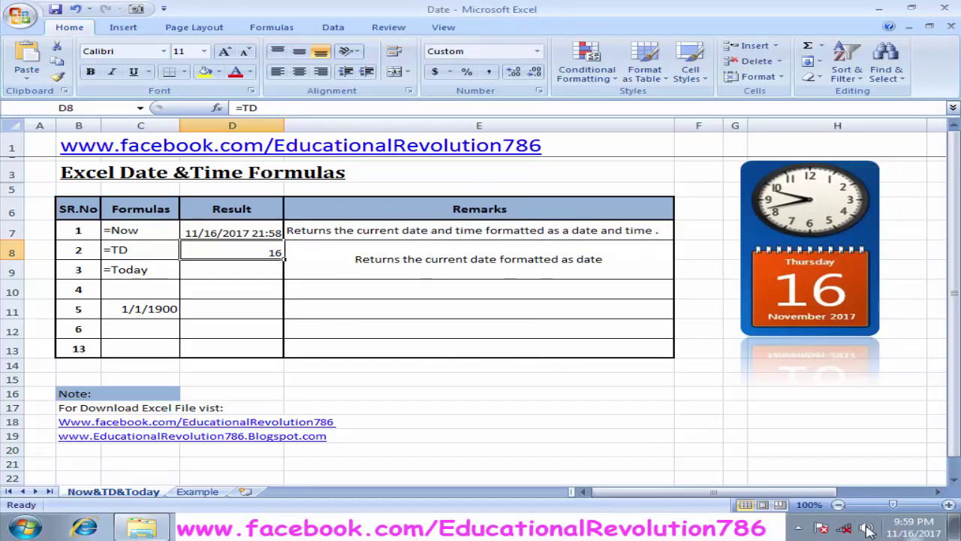
left_click(225, 268)
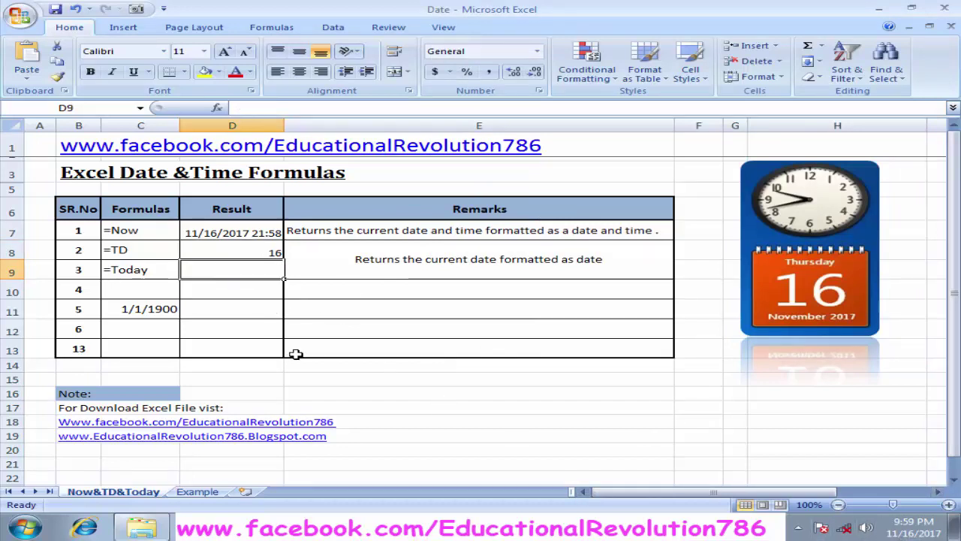
Step: Enter =TODAY() in D9 so it displays 11/16/2017
type("=today()")
key("Return")
key("Up")
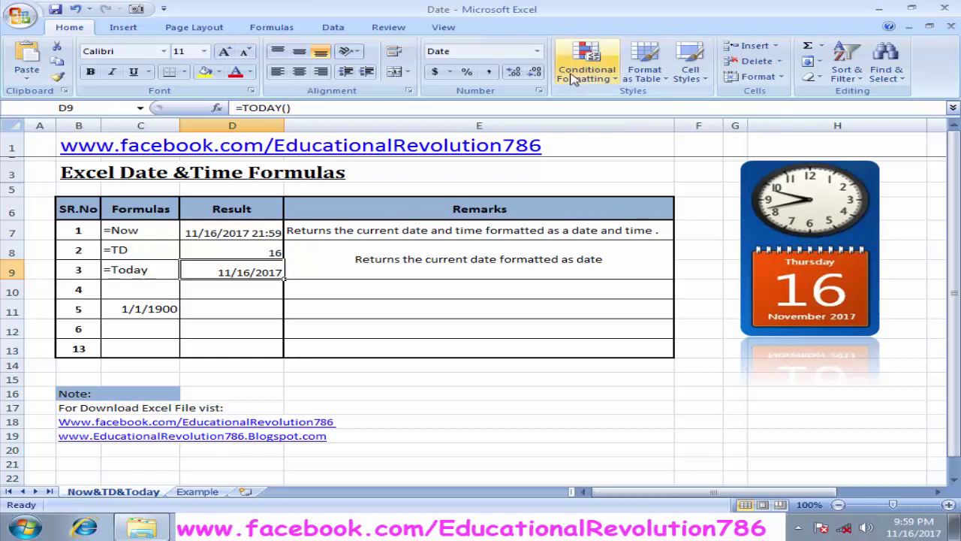
Step: Give D9 the custom number format mmm so the TODAY result shows only Nov
left_click(538, 51)
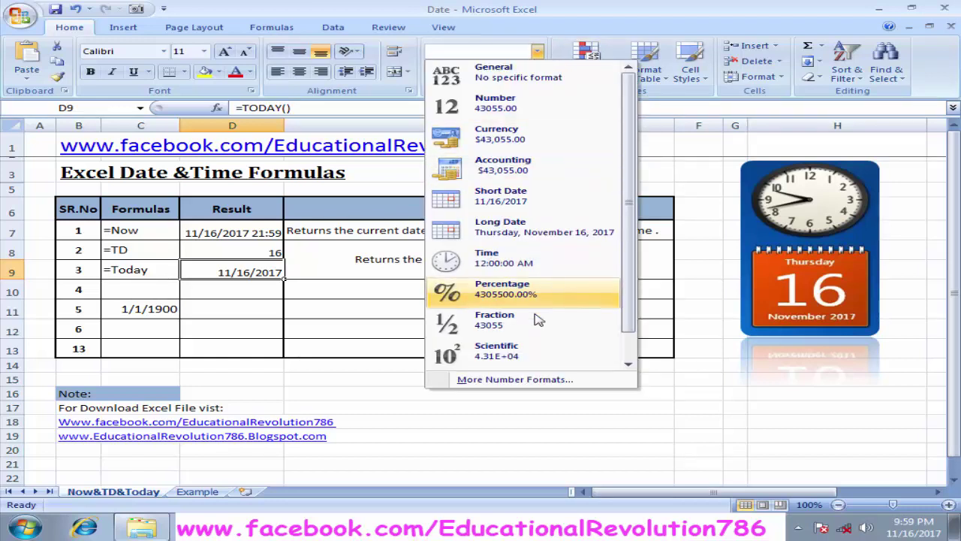
left_click(554, 385)
left_click(467, 204)
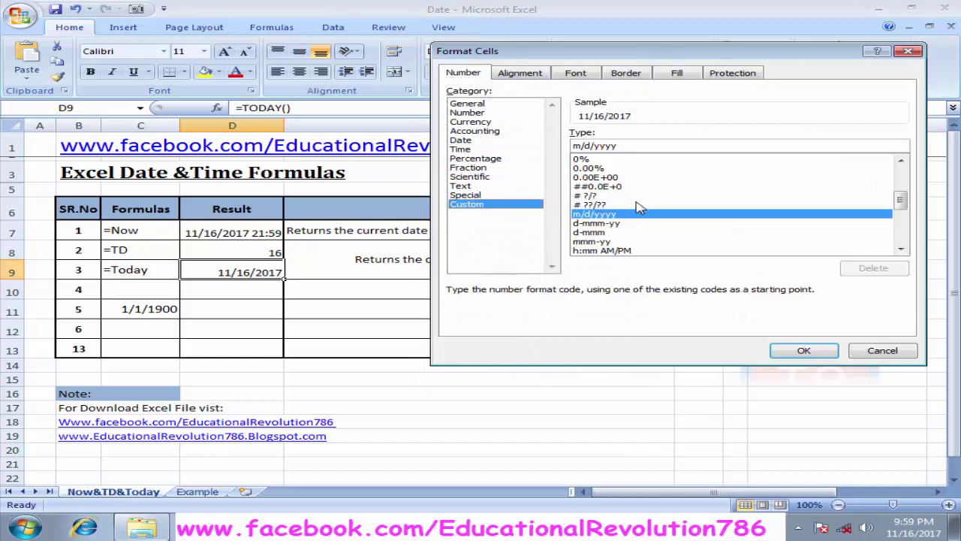
left_click(905, 228)
left_click(910, 231)
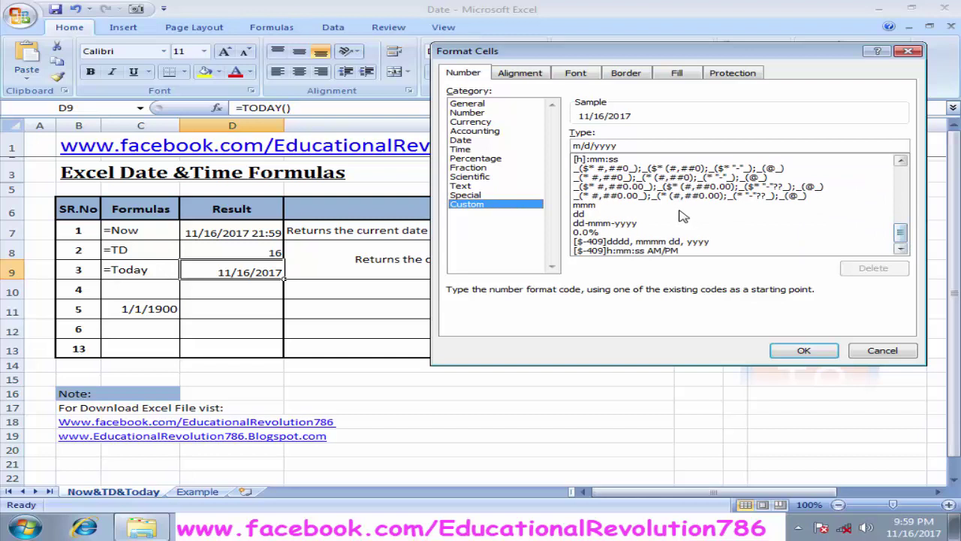
left_click(584, 205)
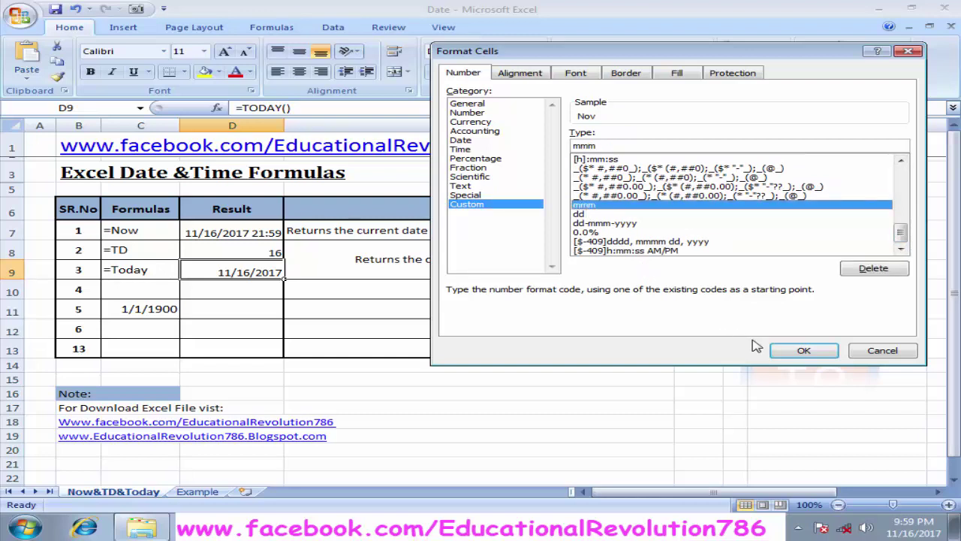
left_click(800, 354)
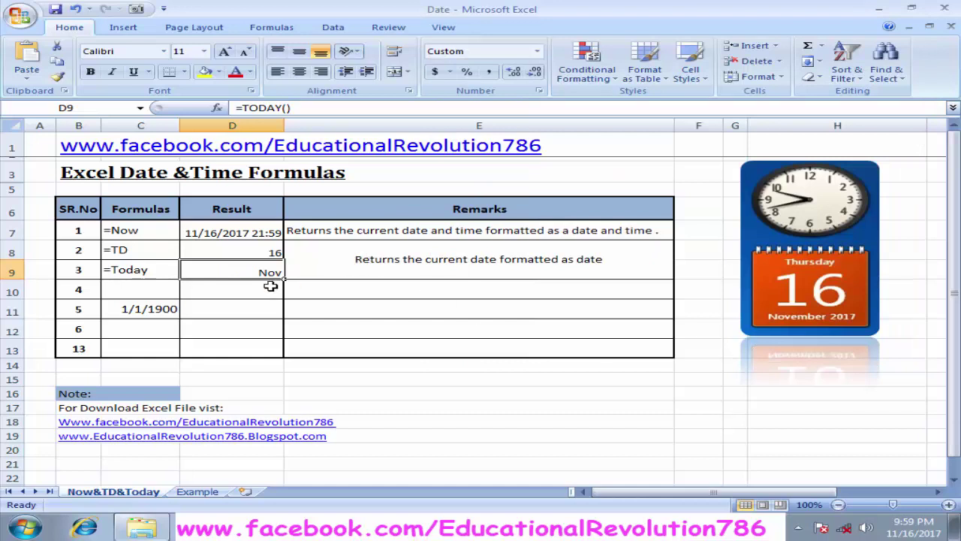
Step: Check the TD formula in D8 and the TODAY formula in D9, then close Excel
left_click(424, 397)
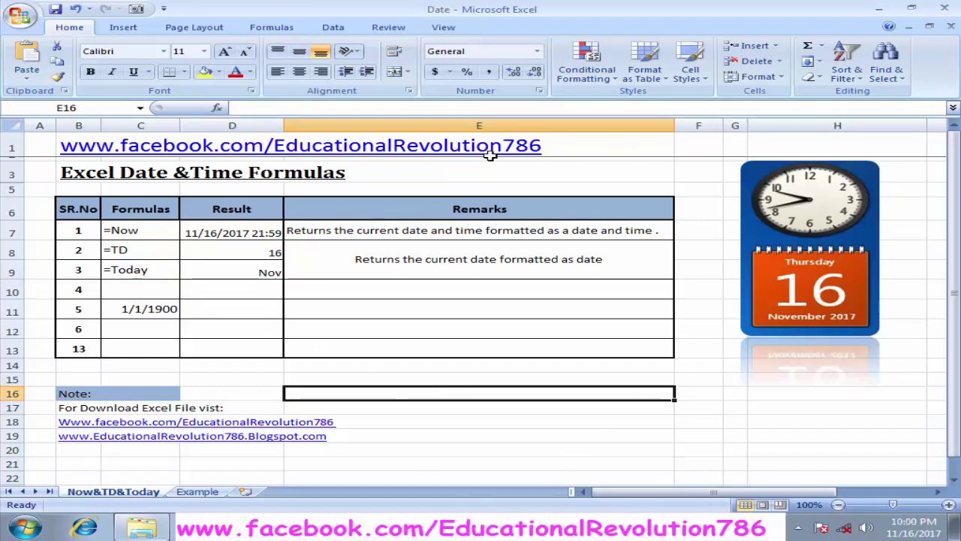
left_click(251, 247)
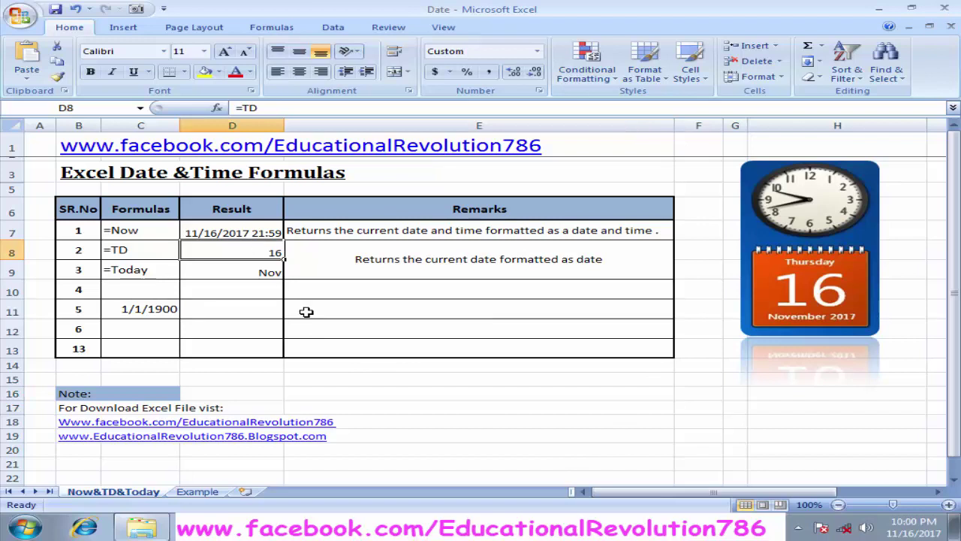
left_click(258, 273)
left_click(944, 8)
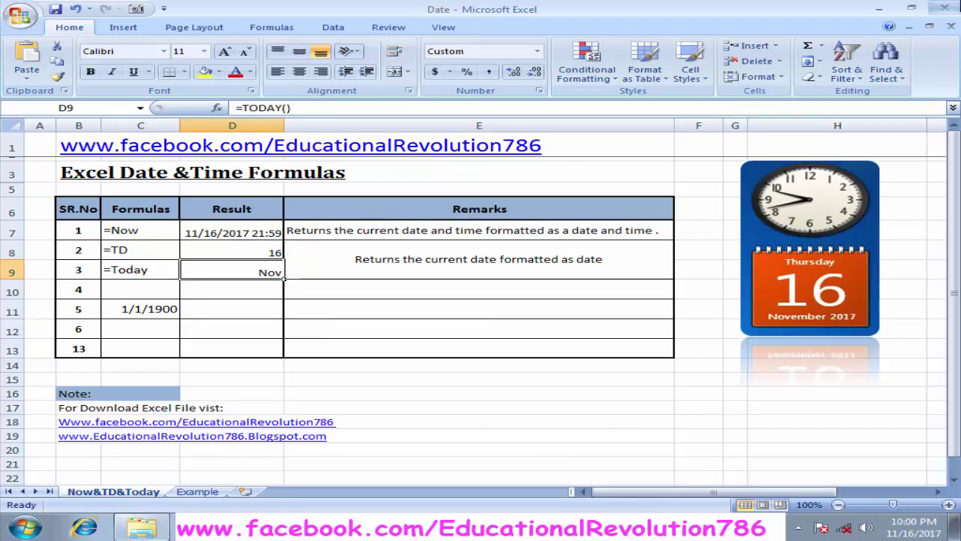
left_click(593, 207)
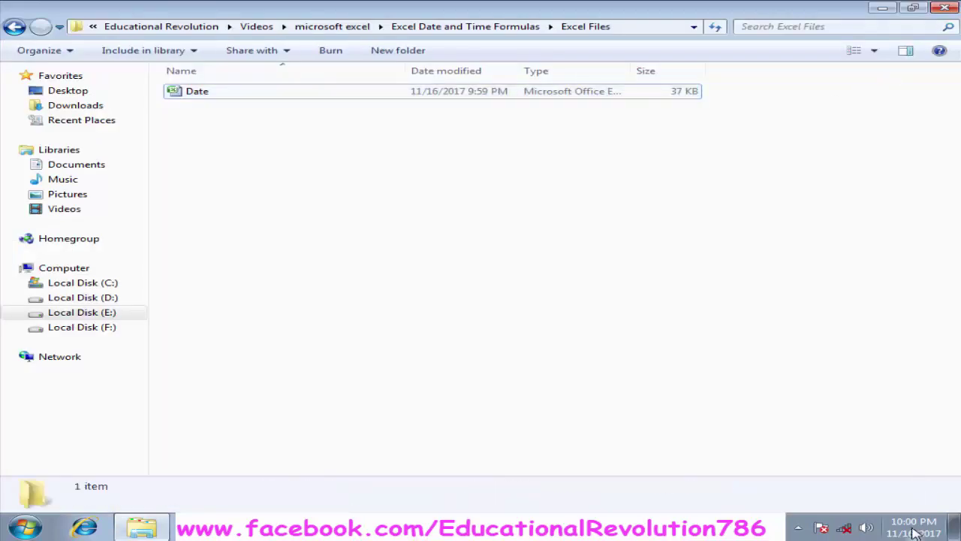
Step: Change the Windows date to December 1, 2017, then refresh the Excel Files folder
left_click(914, 527)
left_click(800, 496)
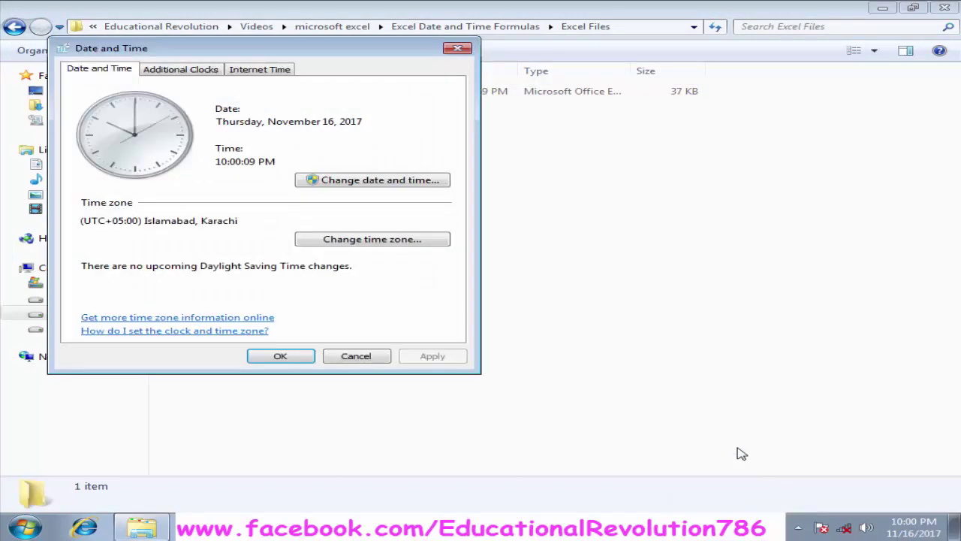
left_click(401, 180)
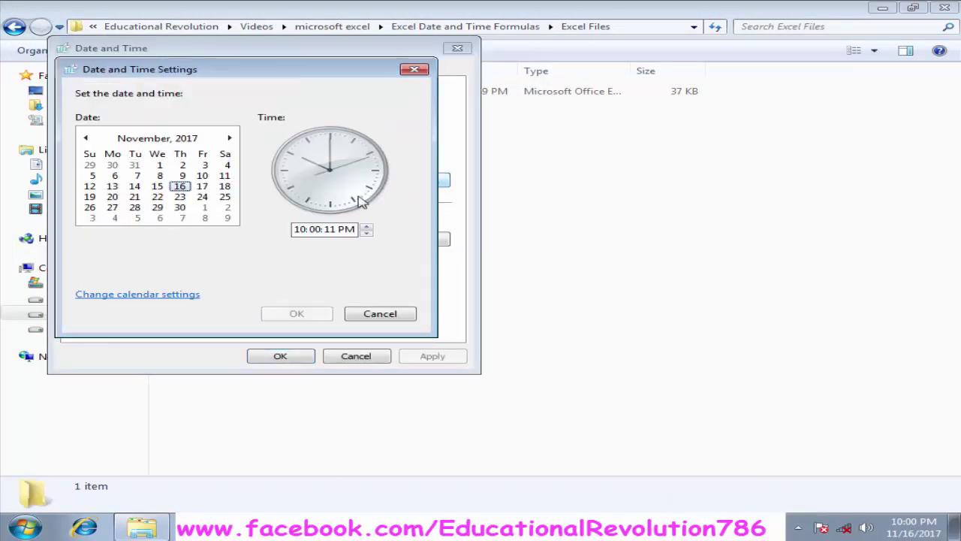
left_click(231, 139)
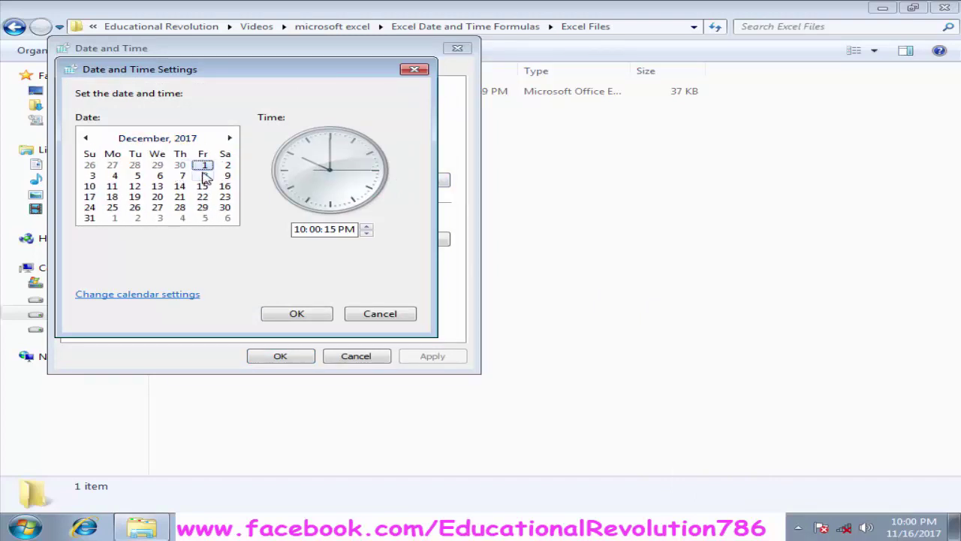
left_click(297, 324)
left_click(276, 357)
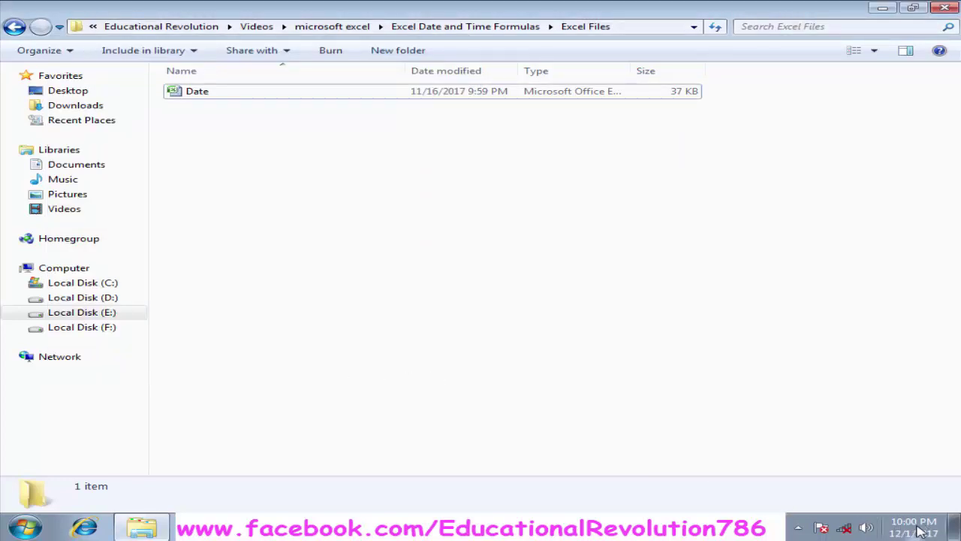
mouse_move(919, 530)
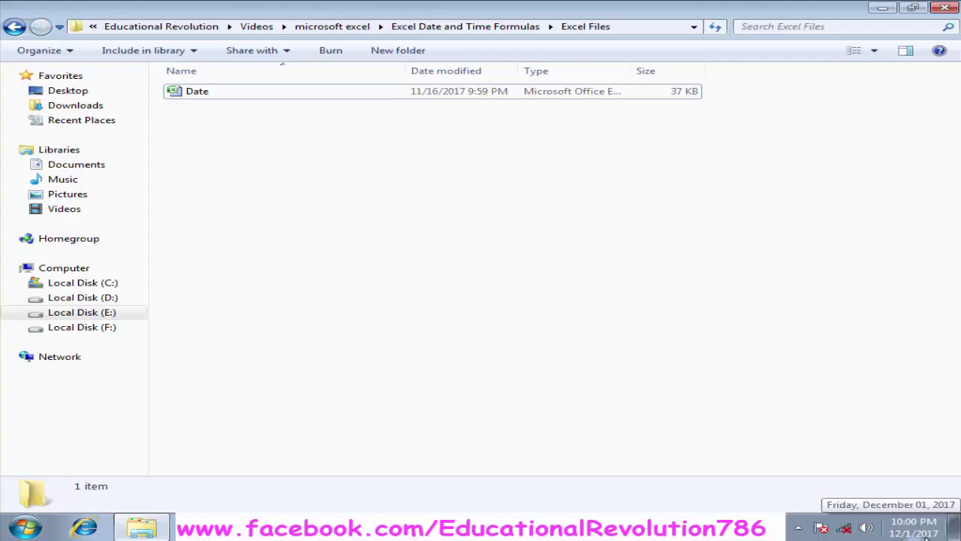
left_click(582, 255)
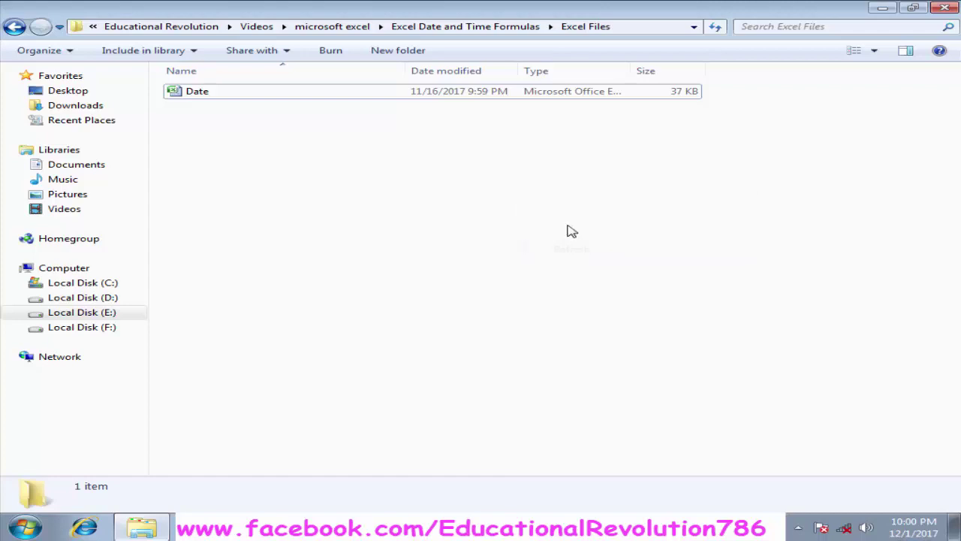
Step: Reopen the Date workbook and verify D9 now shows Dec and D8 shows 01
double_click(198, 92)
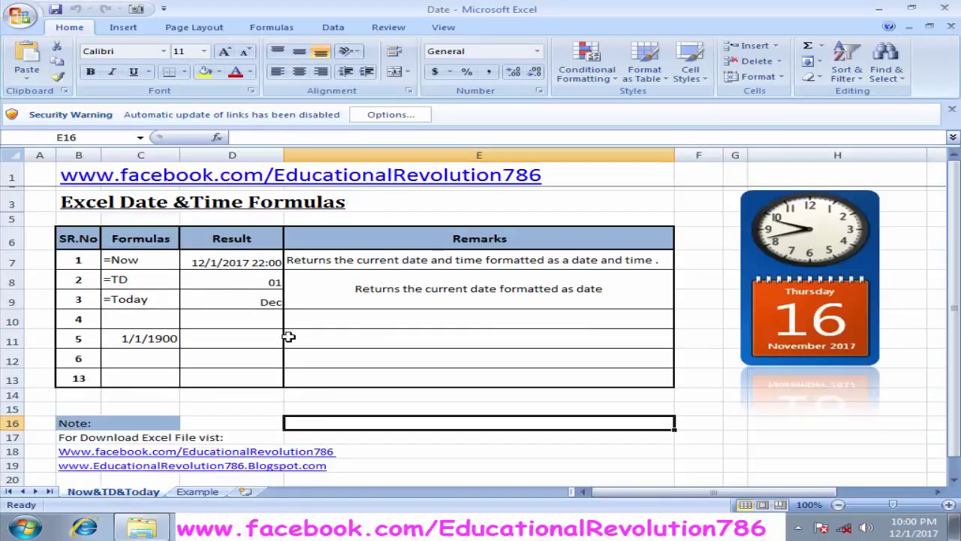
left_click(247, 300)
left_click(267, 275)
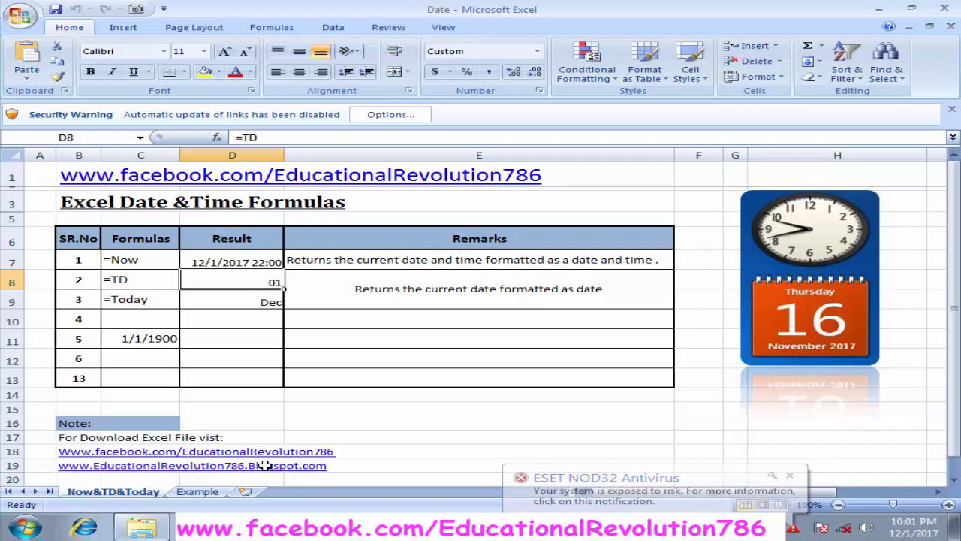
left_click(388, 464)
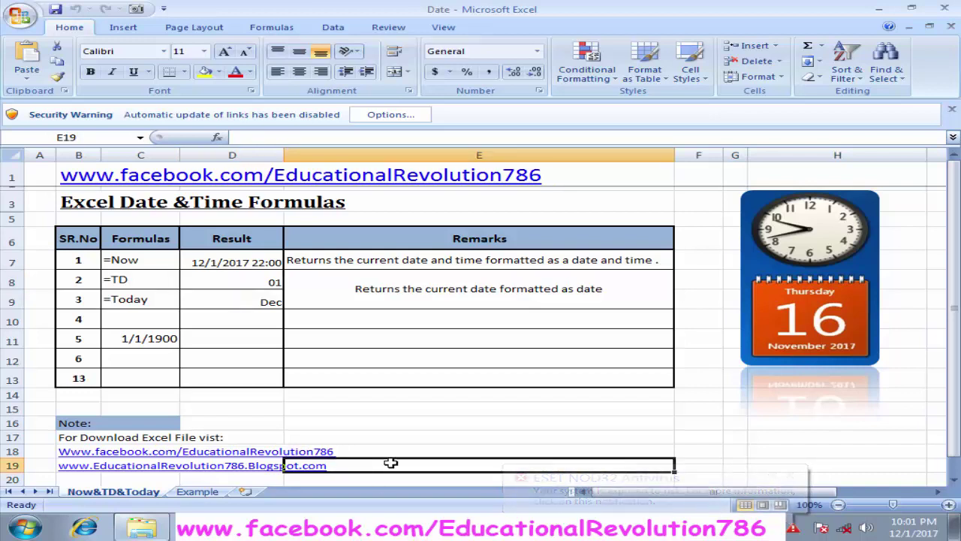
left_click(415, 438)
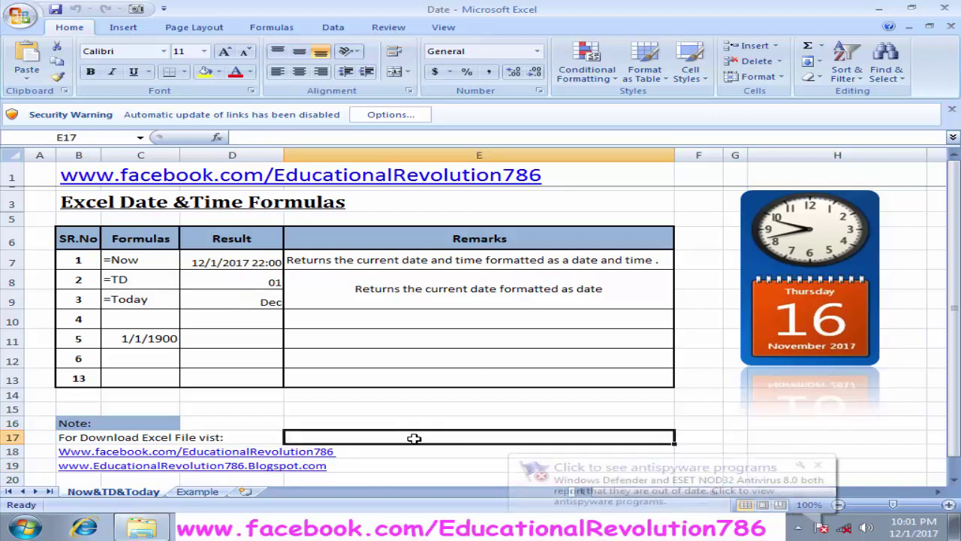